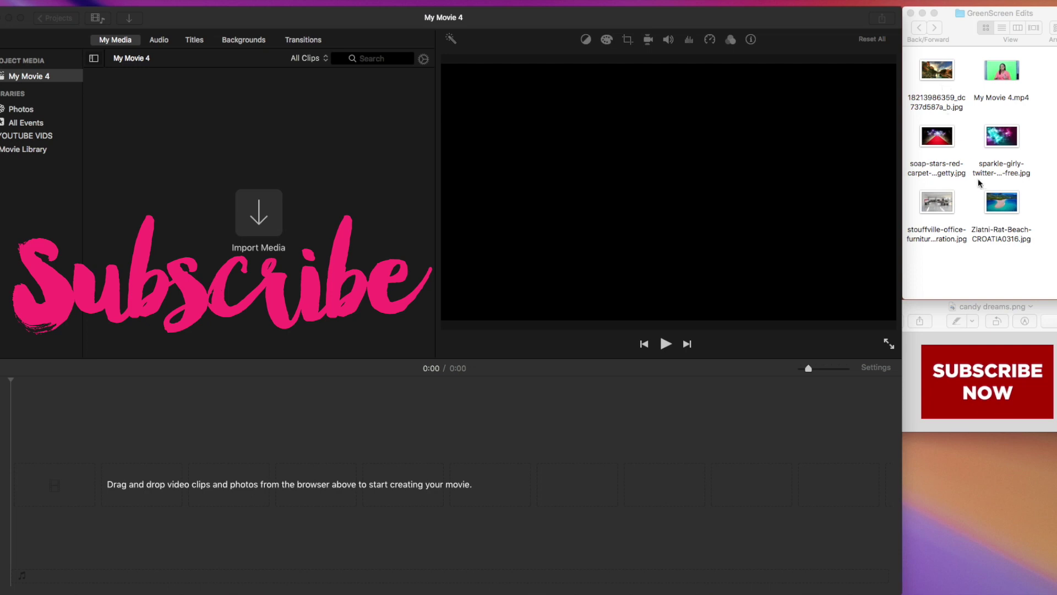
- Add Zlatni-Rat-Beach-CROATIA0316.jpg to the timeline and stretch the clip to about 6 seconds
left_click_drag(1002, 203, 30, 499)
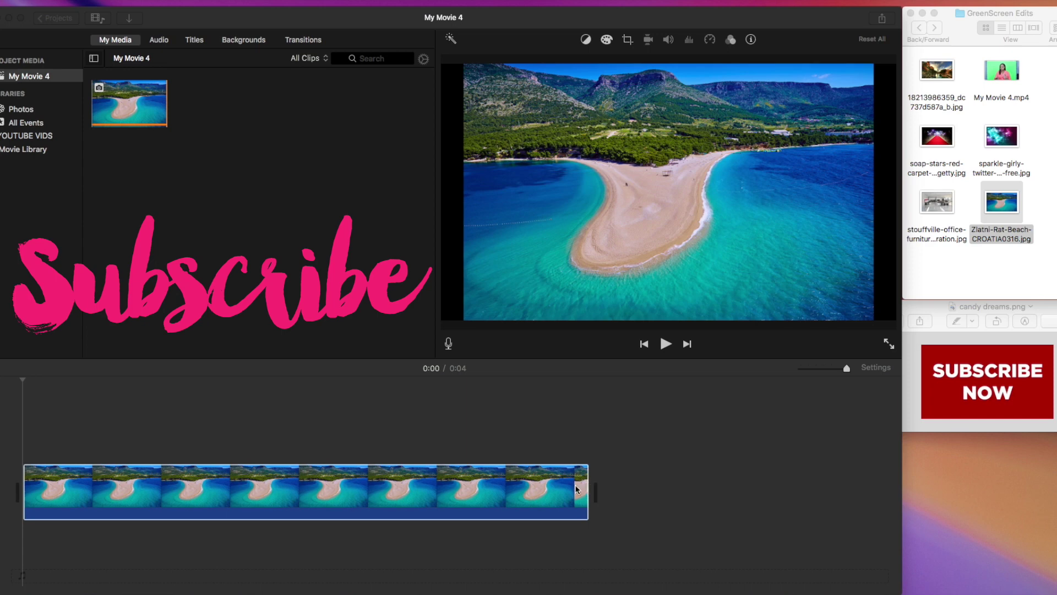
left_click_drag(586, 489, 877, 491)
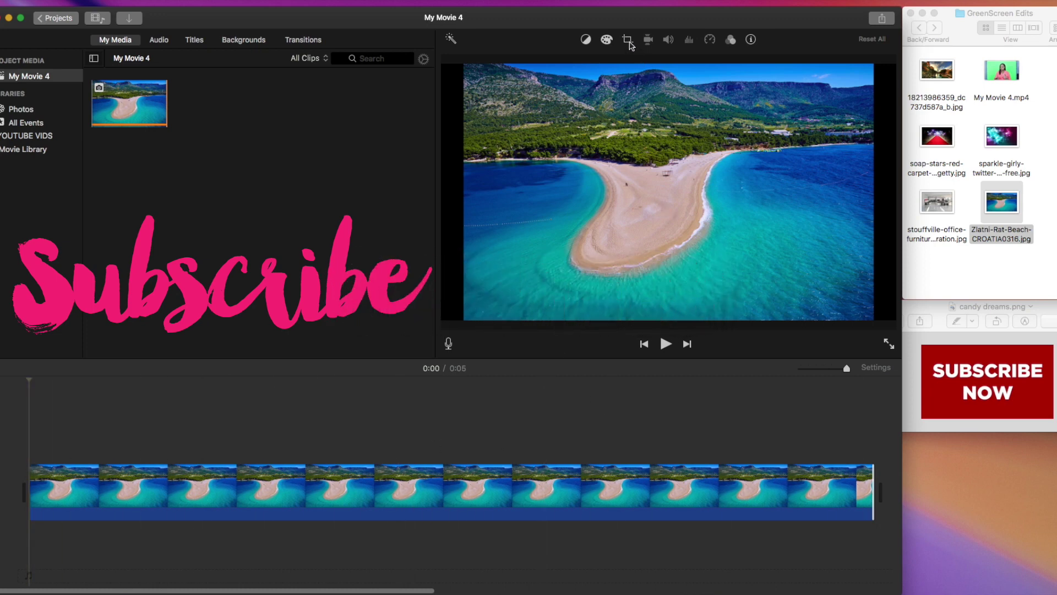
- Set the beach photo to Crop to Fill, then place My Movie 4.mp4 above it
left_click(628, 40)
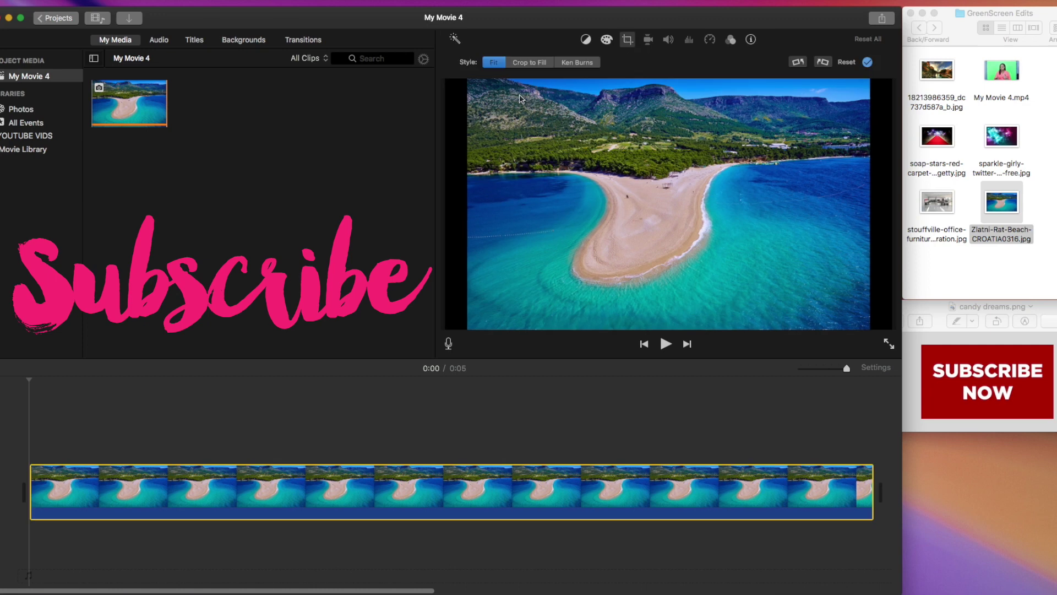
left_click(523, 64)
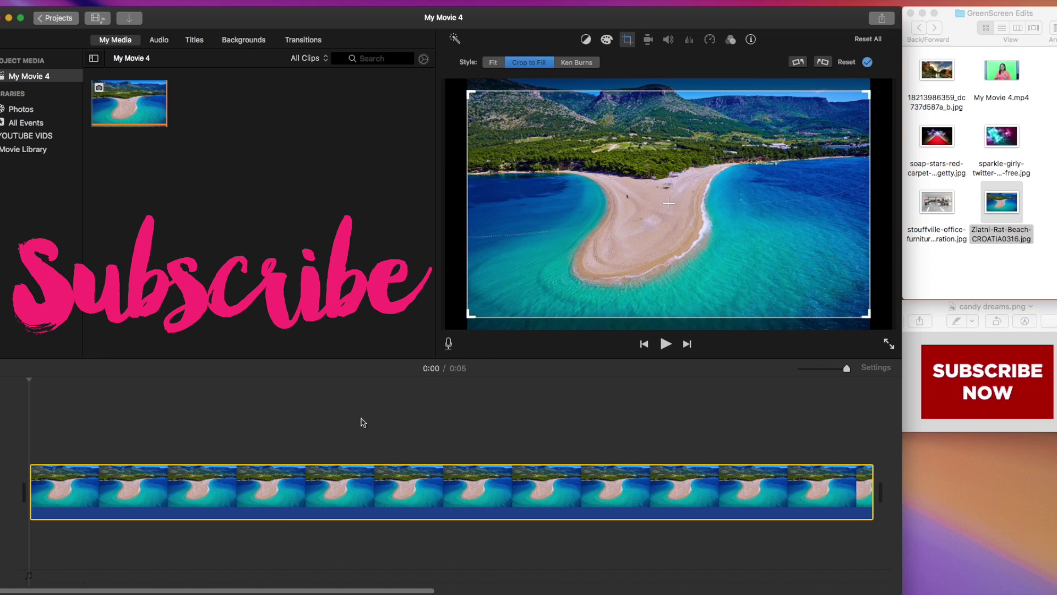
left_click(350, 424)
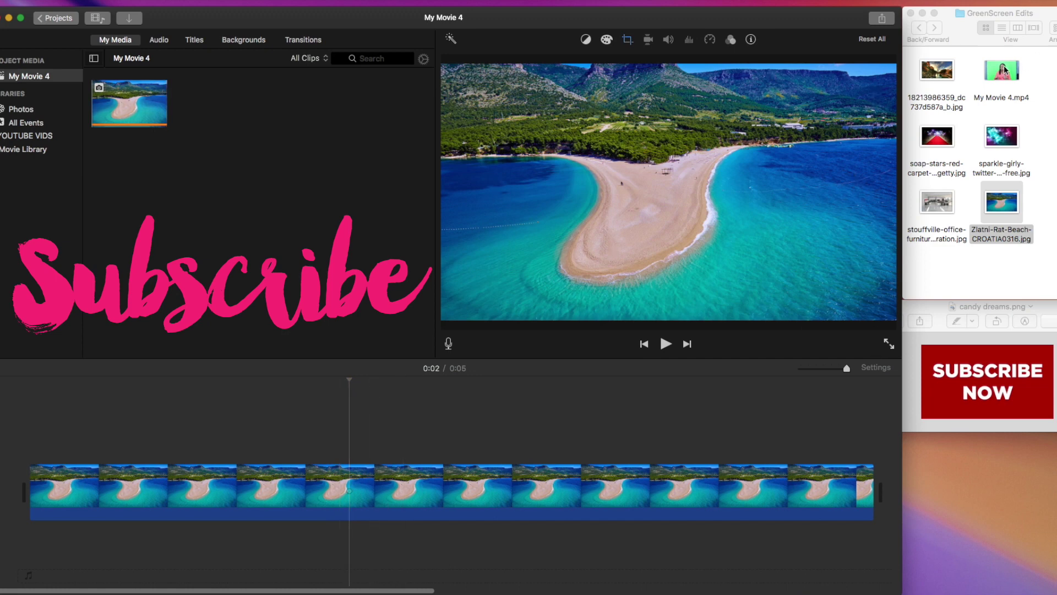
left_click_drag(1005, 69, 27, 435)
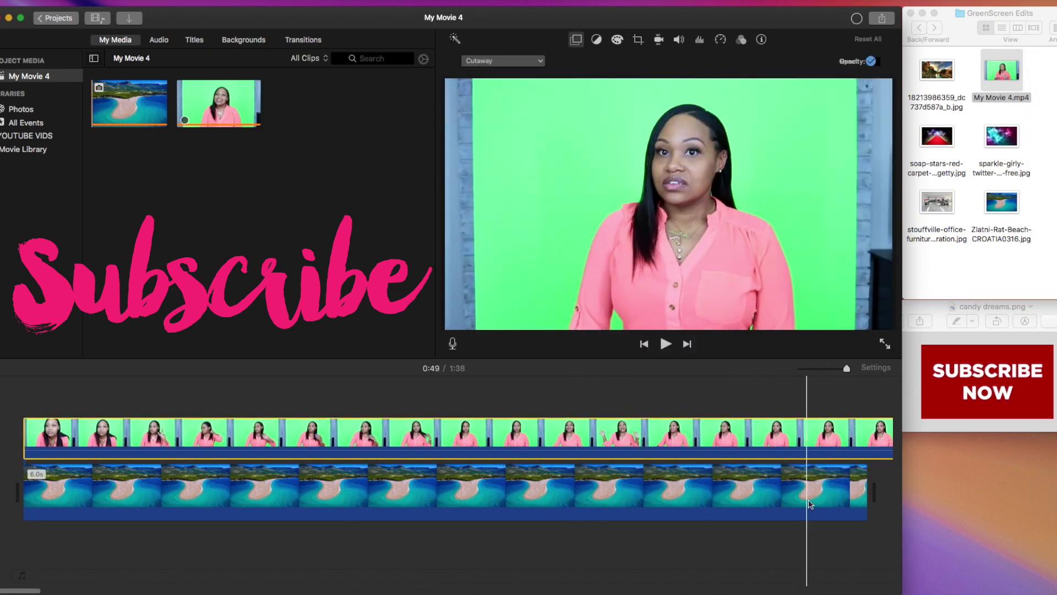
- Extend the beach clip's right edge until it spans the green-screen video's full 1:38
left_click_drag(847, 368, 839, 368)
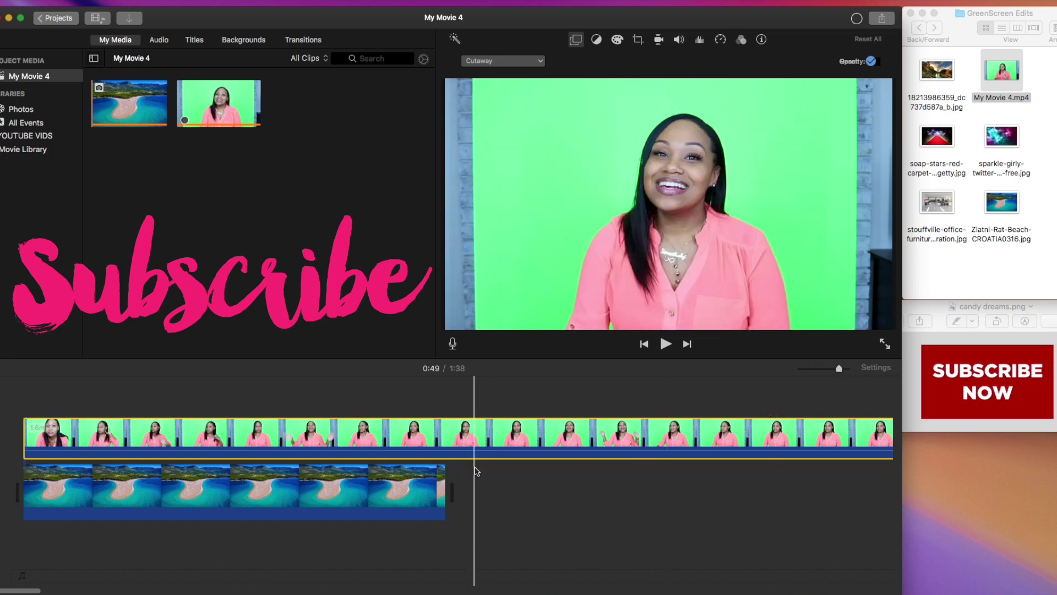
left_click_drag(451, 487, 802, 500)
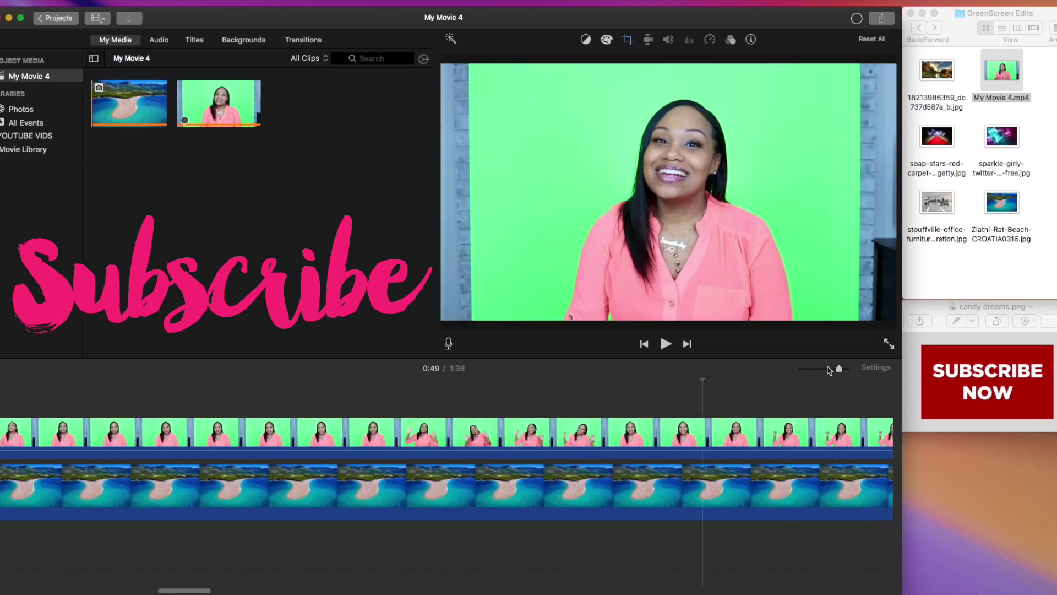
left_click_drag(837, 369, 823, 368)
left_click_drag(765, 484, 873, 486)
key("super+minus")
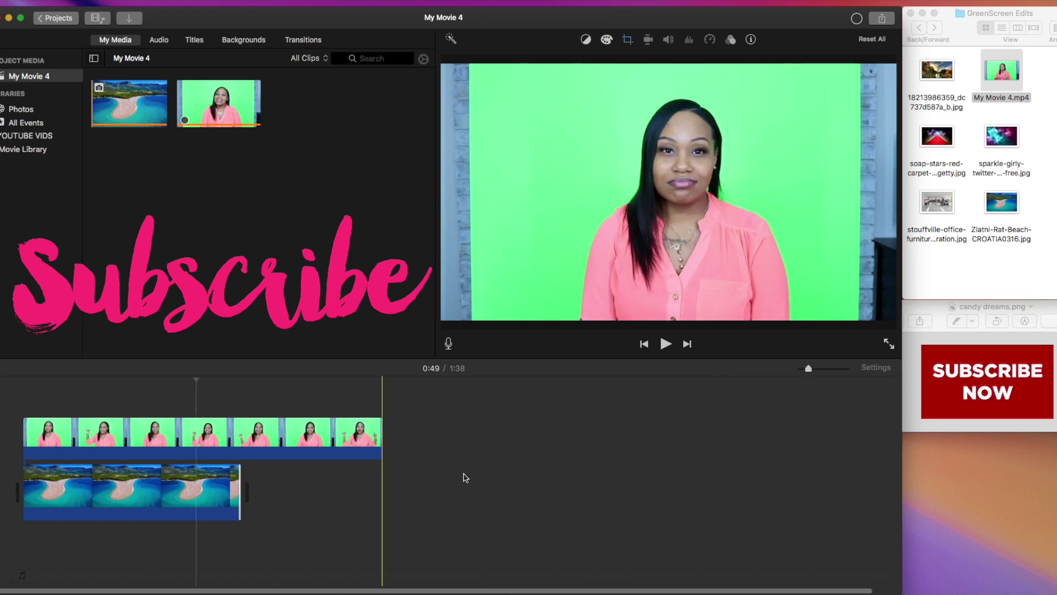
left_click_drag(240, 489, 372, 489)
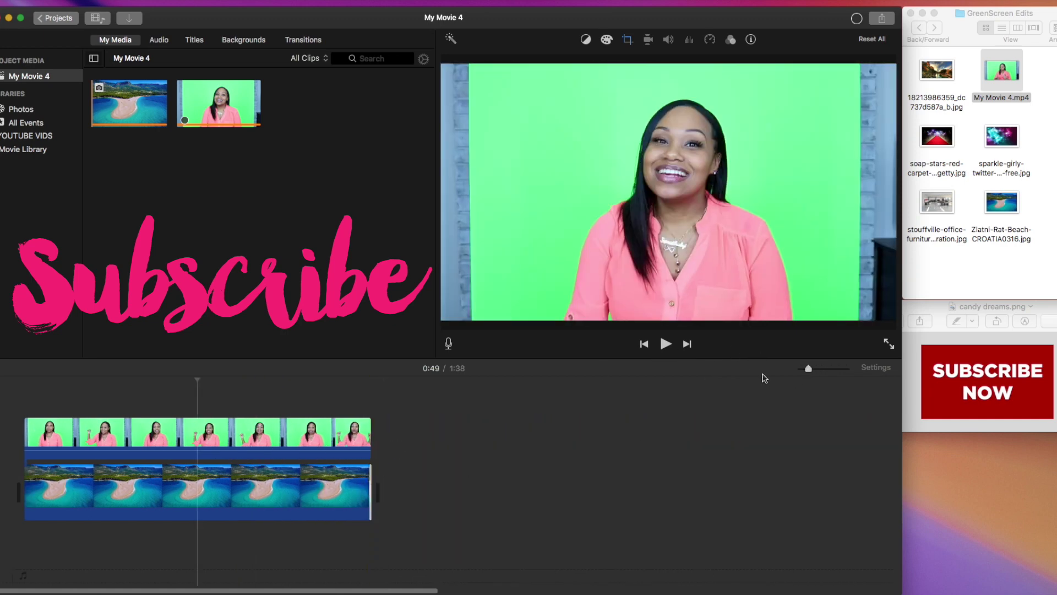
left_click_drag(809, 367, 823, 368)
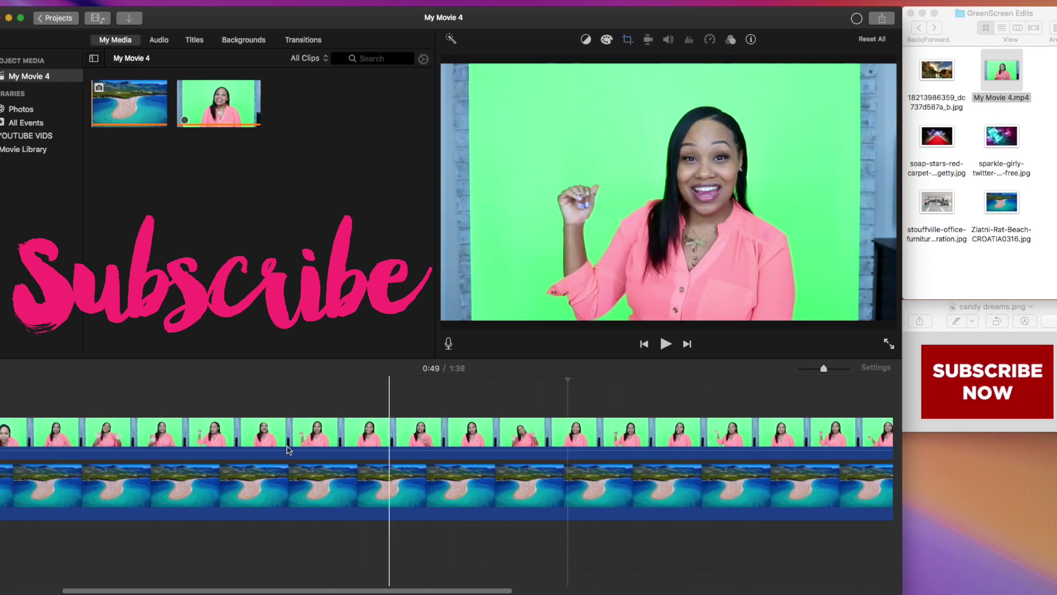
scroll(192, 440, "left", 10)
left_click(93, 435)
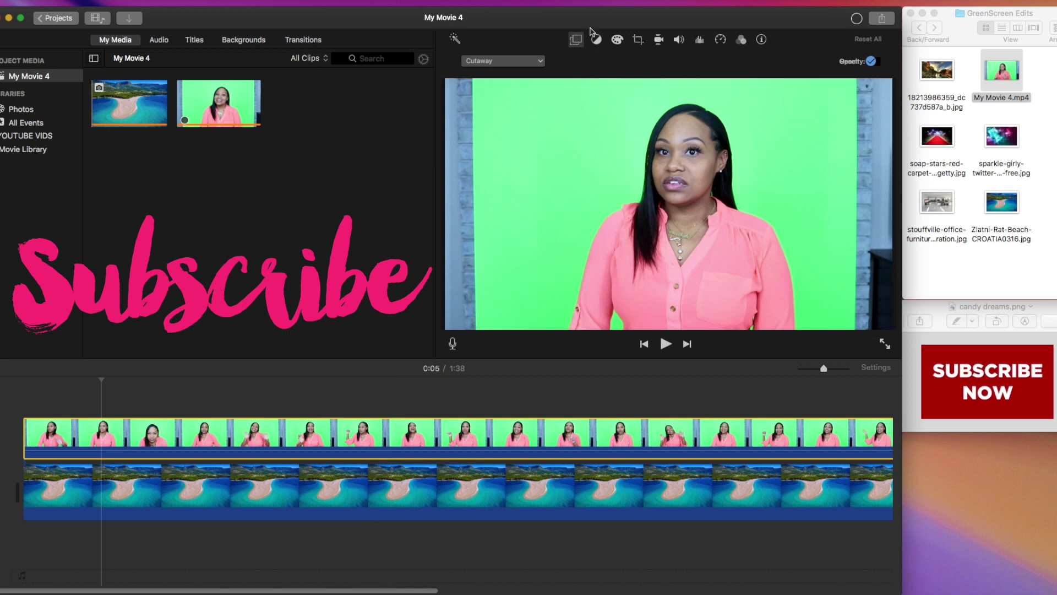
- Change the green-screen clip's overlay type from Cutaway to Green/Blue Screen
left_click(539, 64)
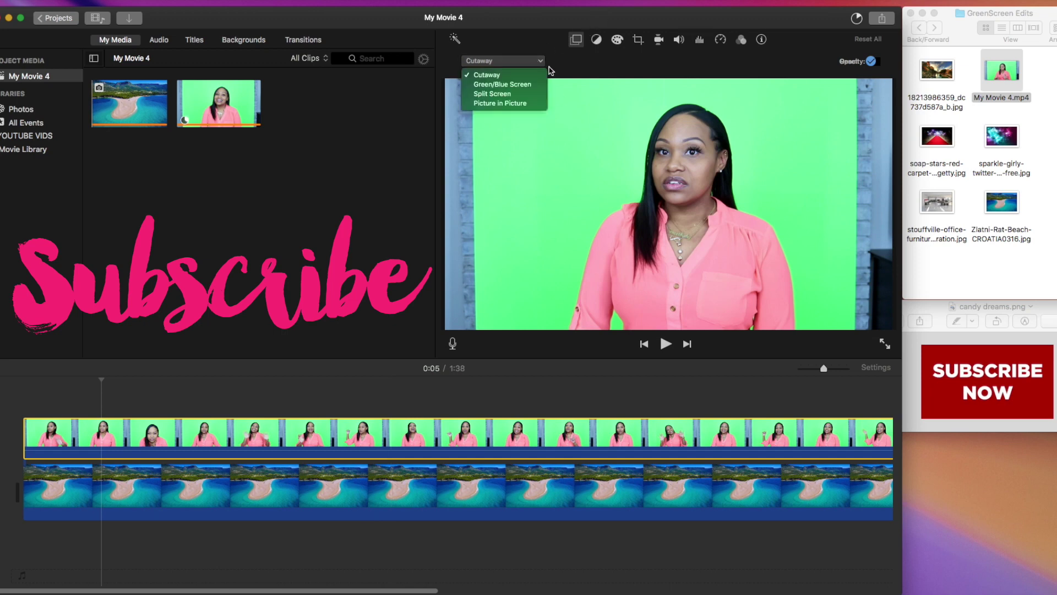
left_click(572, 46)
left_click(575, 43)
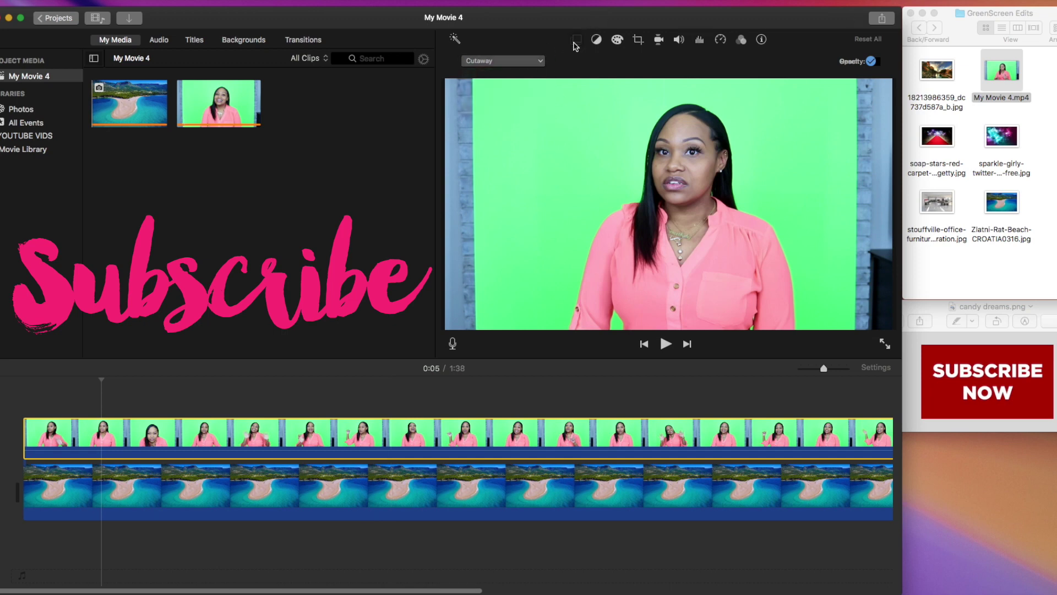
left_click(575, 44)
left_click(522, 64)
left_click(523, 65)
left_click(520, 64)
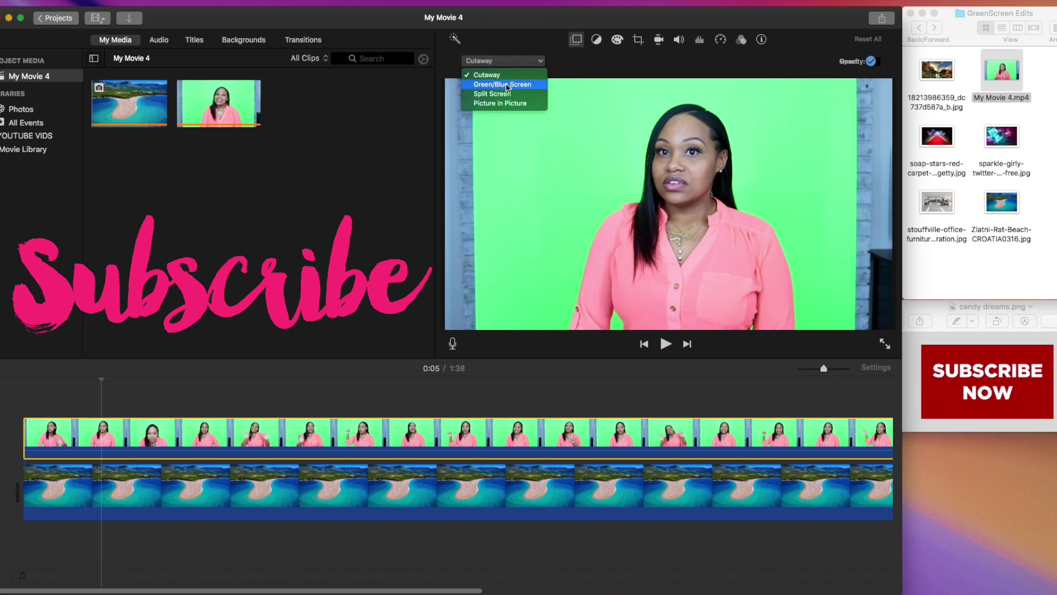
left_click(508, 87)
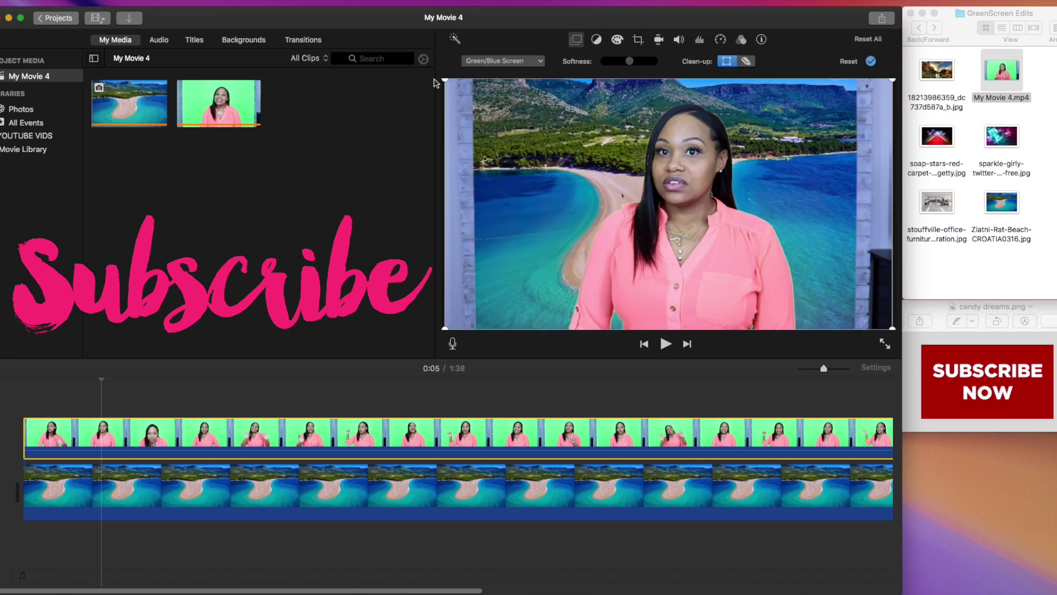
left_click(444, 82)
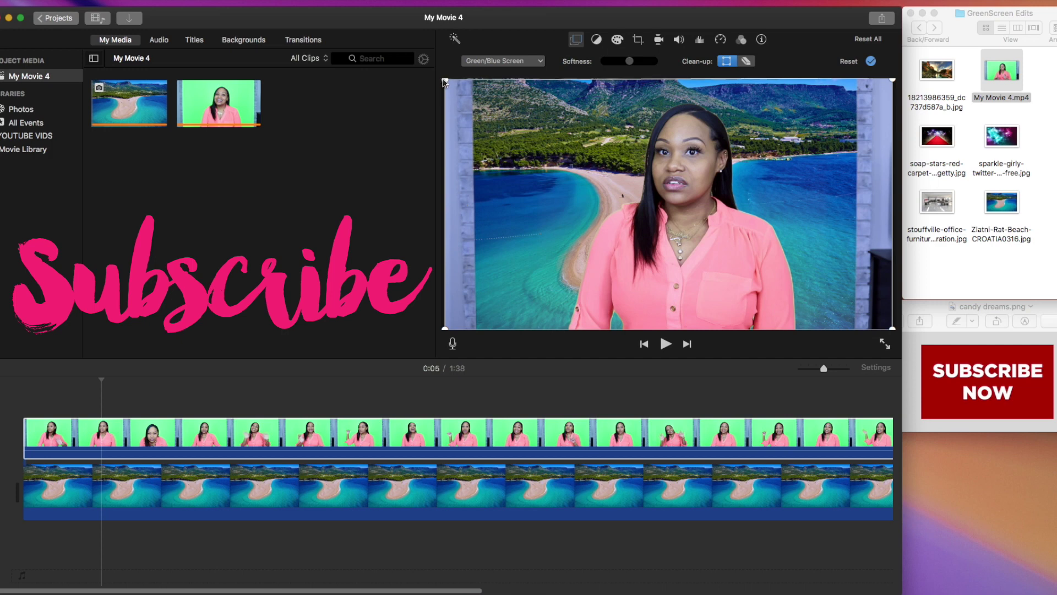
- Pull the Clean-up rectangle's left and right edges inward past the grey wall strips
left_click_drag(444, 81, 482, 80)
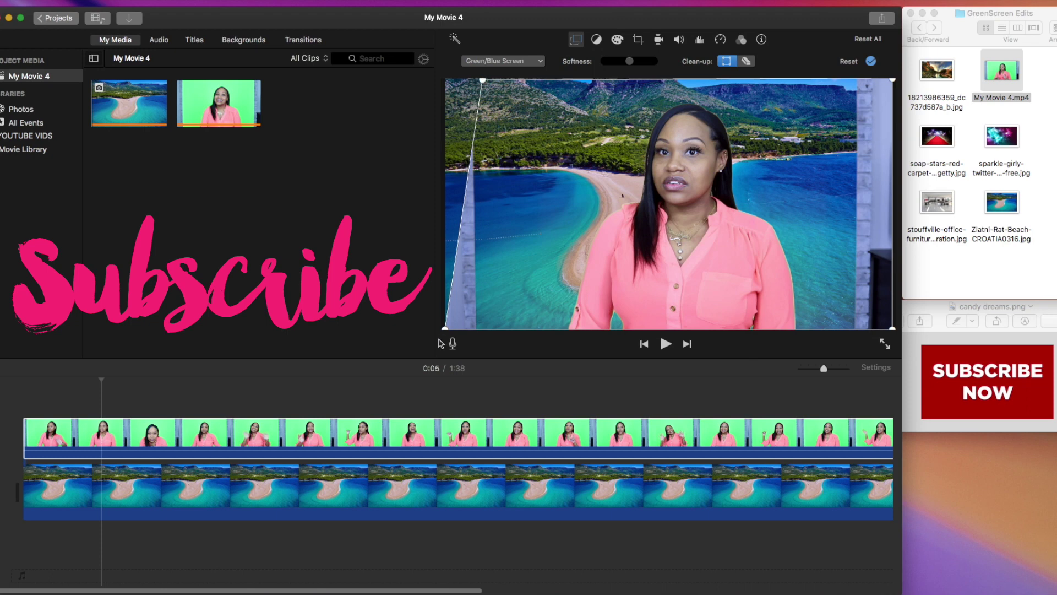
left_click_drag(444, 330, 484, 329)
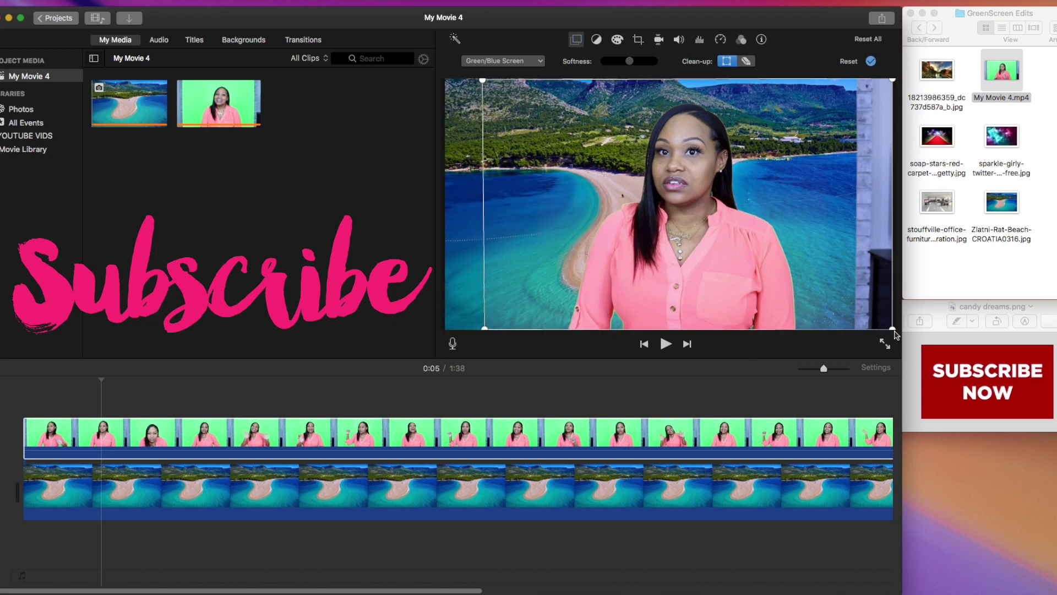
left_click_drag(893, 330, 845, 329)
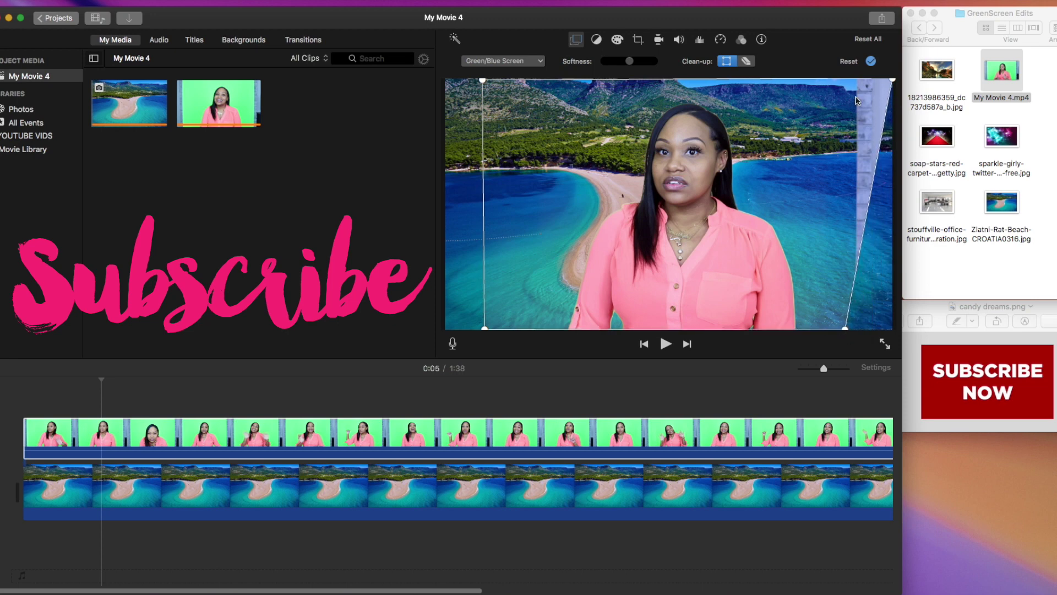
left_click_drag(893, 81, 847, 79)
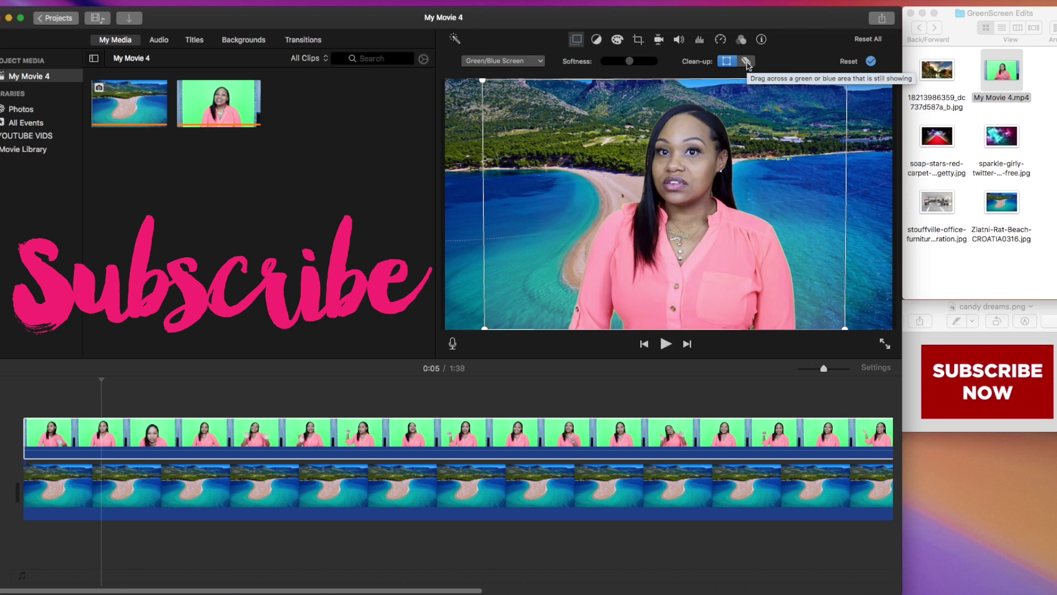
- Switch Clean-up to erasing leftover green areas and move the playhead to 0:12
left_click(746, 62)
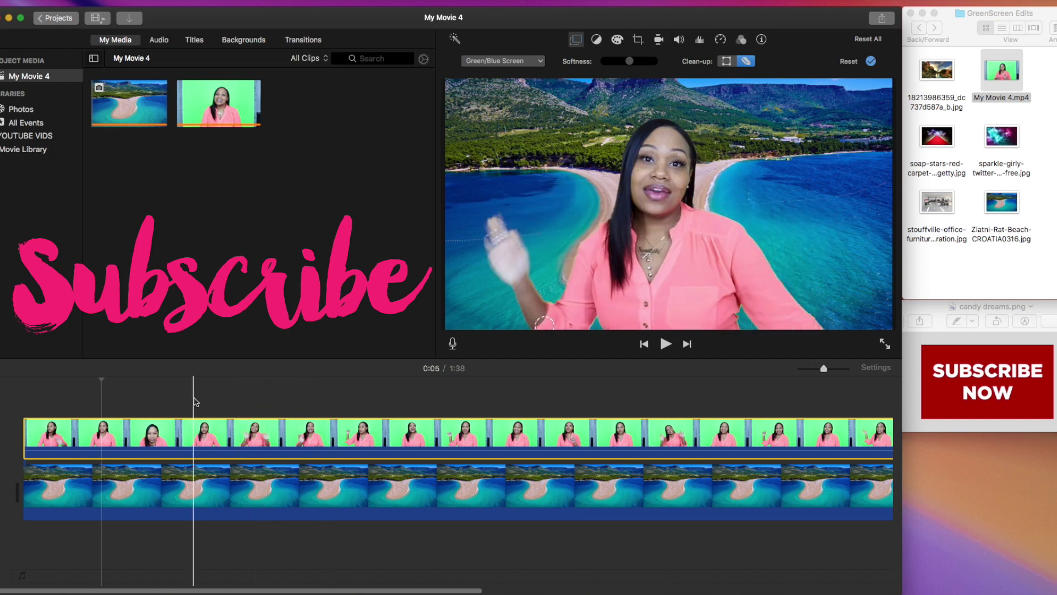
left_click(199, 434)
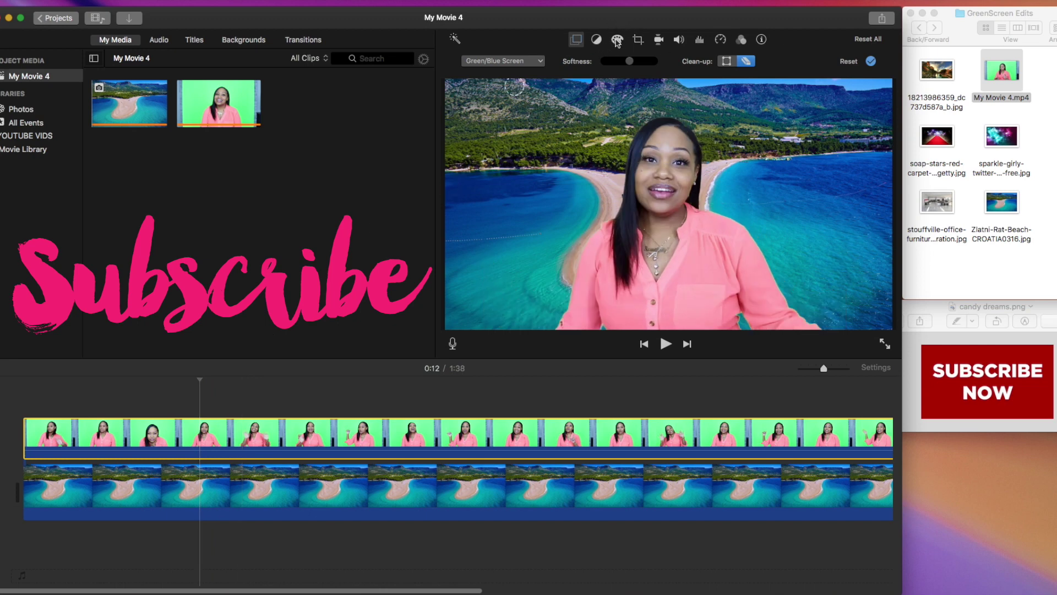
- Apply Auto colour balance, then try eyedropper White Balance and switch it off
left_click(598, 41)
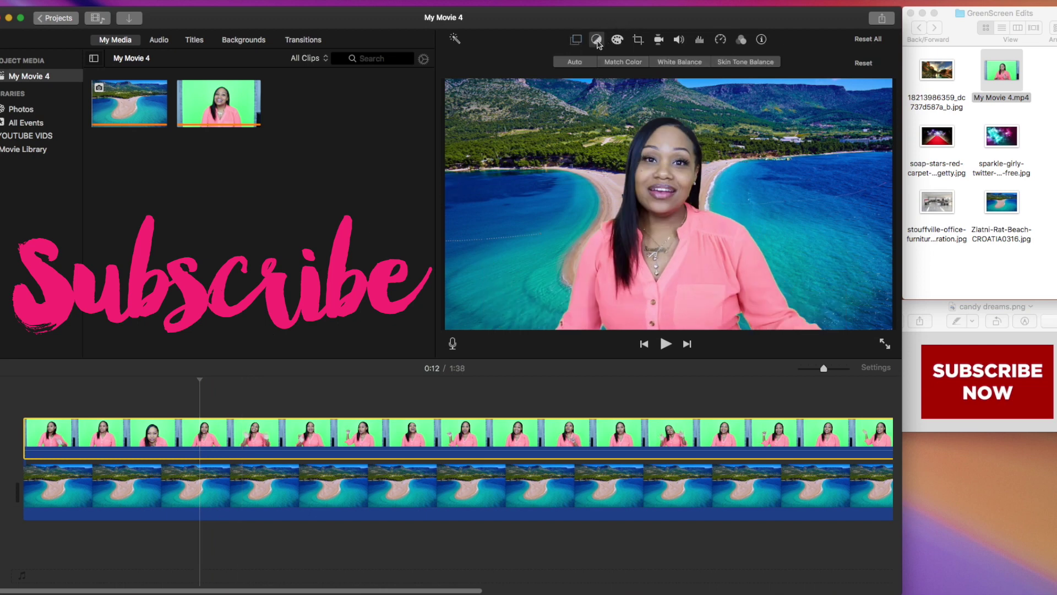
left_click(577, 62)
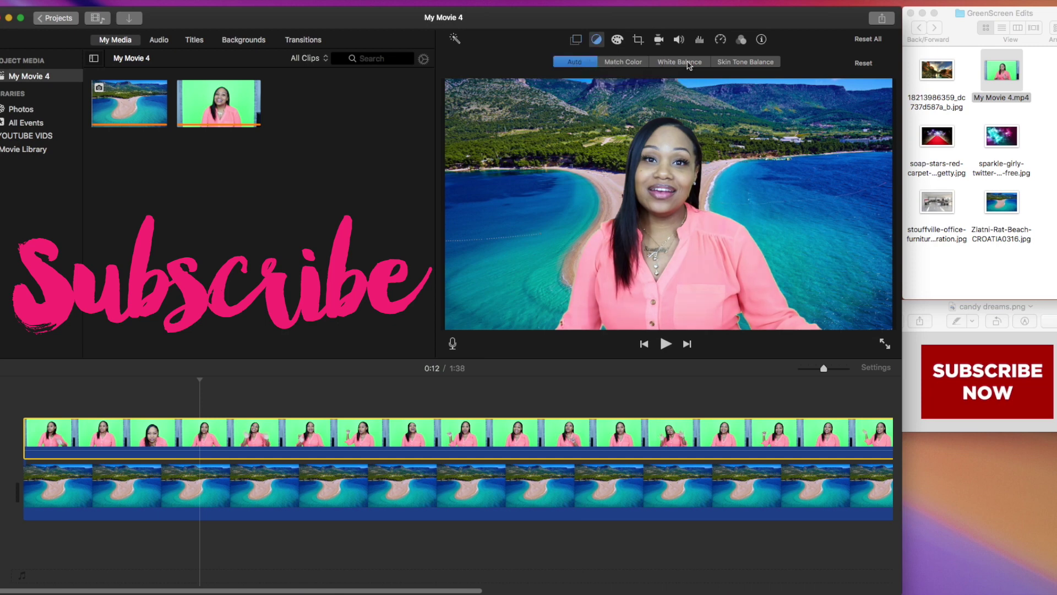
left_click(724, 63)
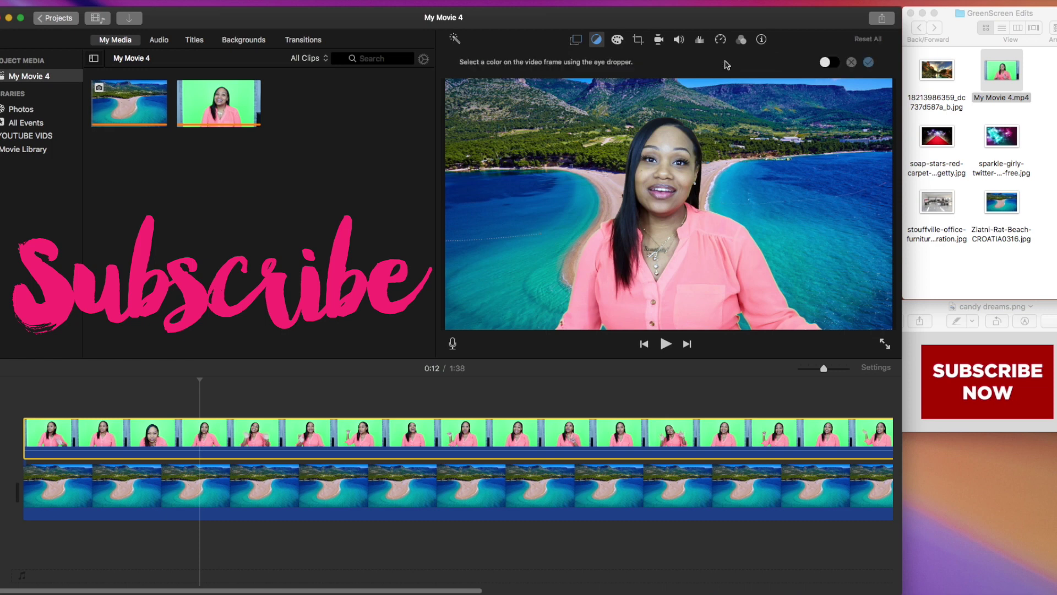
left_click(672, 135)
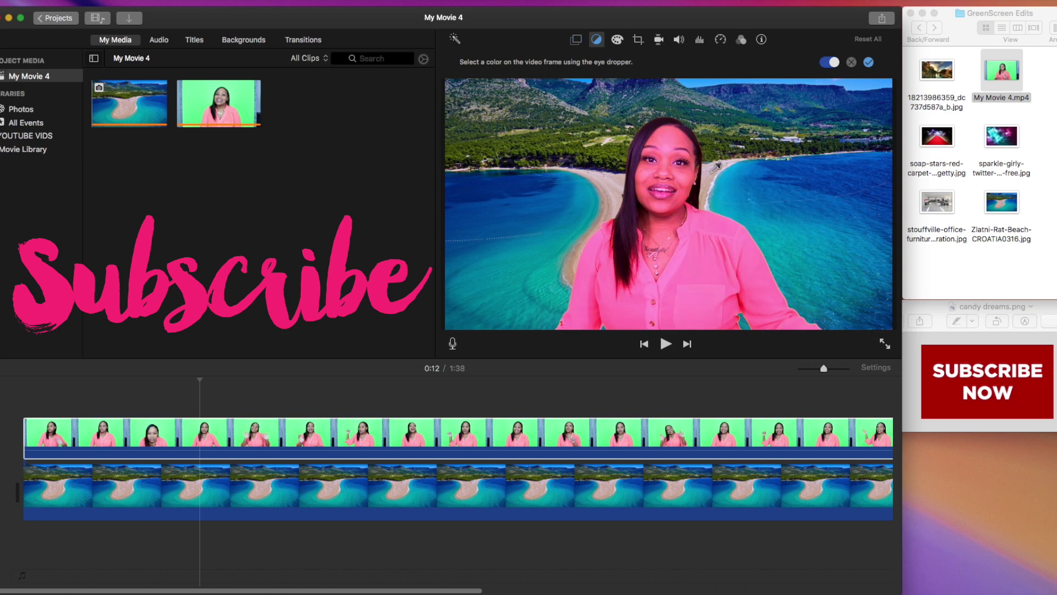
left_click(828, 63)
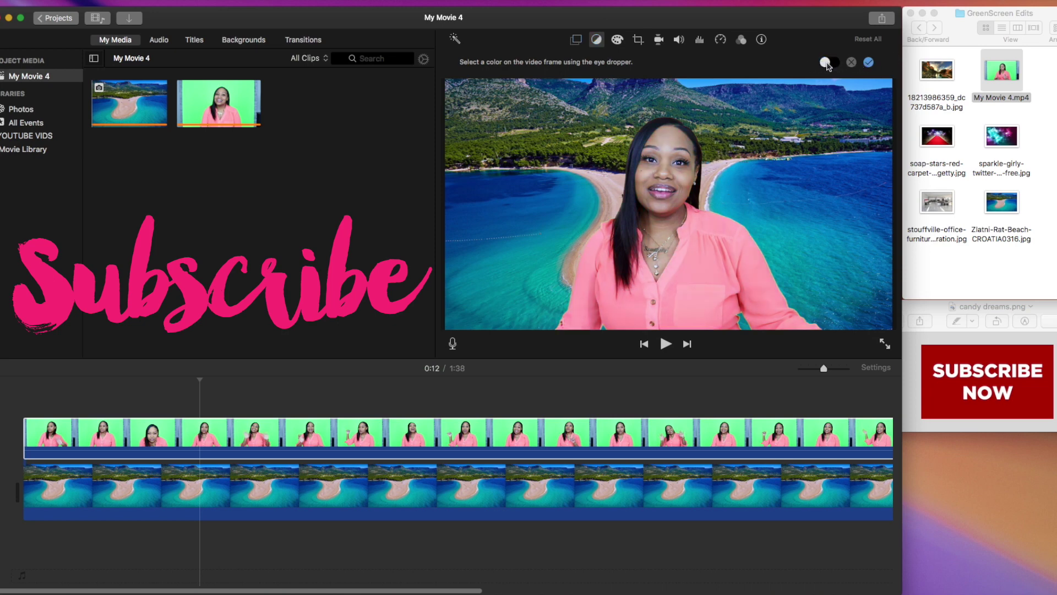
left_click(616, 39)
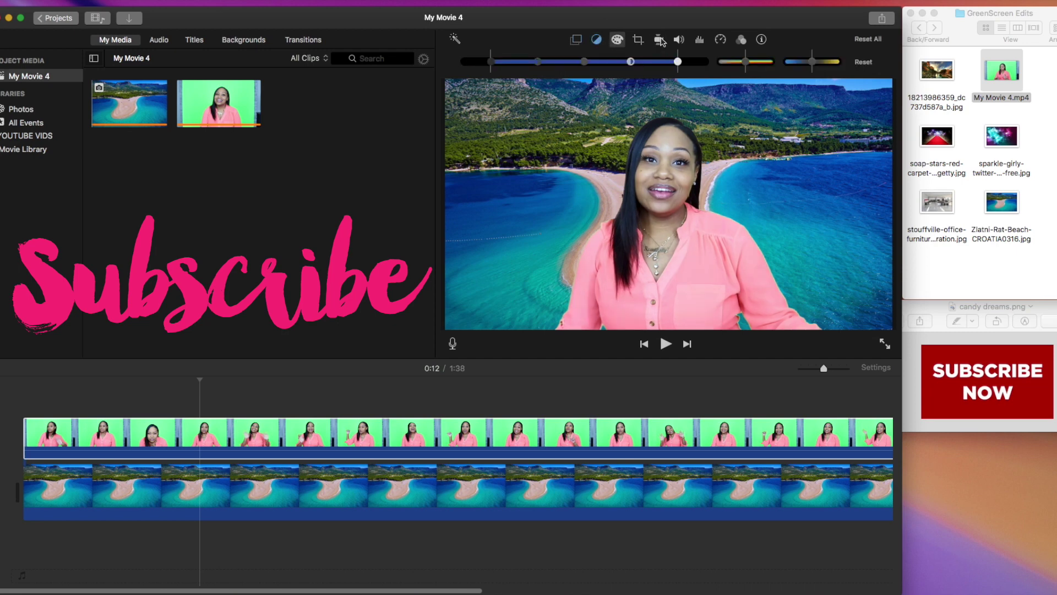
- Raise the midtones on the levels multi-slider and move the temperature slider warmer
left_click(745, 63)
mouse_move(677, 62)
left_mouse_down()
mouse_move(692, 64)
mouse_move(668, 64)
mouse_move(681, 65)
left_mouse_up()
mouse_move(630, 66)
left_mouse_down()
mouse_move(651, 64)
mouse_move(637, 68)
left_mouse_up()
mouse_move(795, 66)
left_mouse_down()
mouse_move(829, 67)
mouse_move(815, 68)
left_mouse_up()
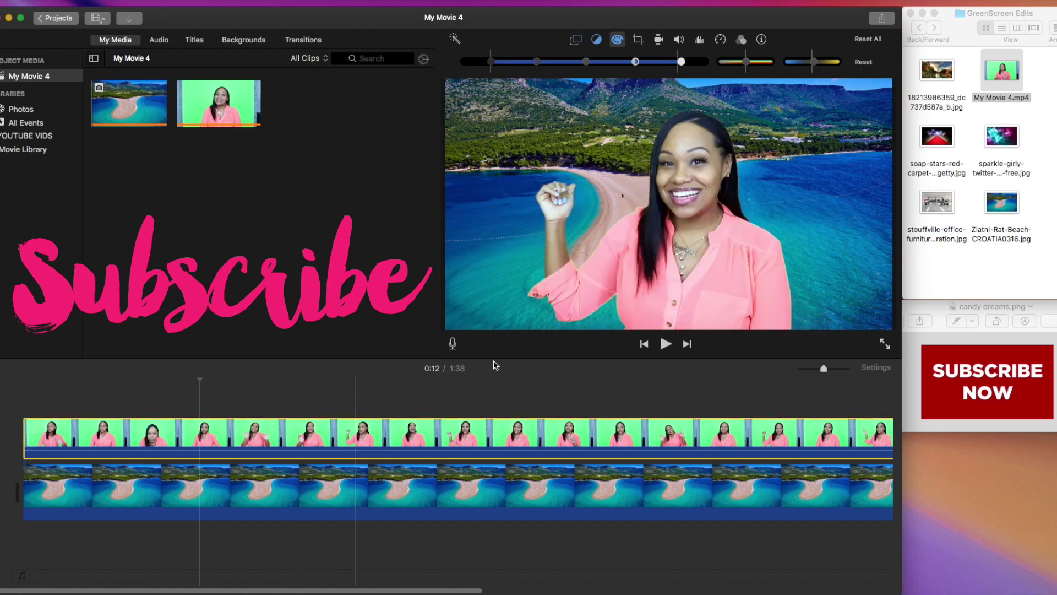
left_click(483, 435)
left_click(37, 407)
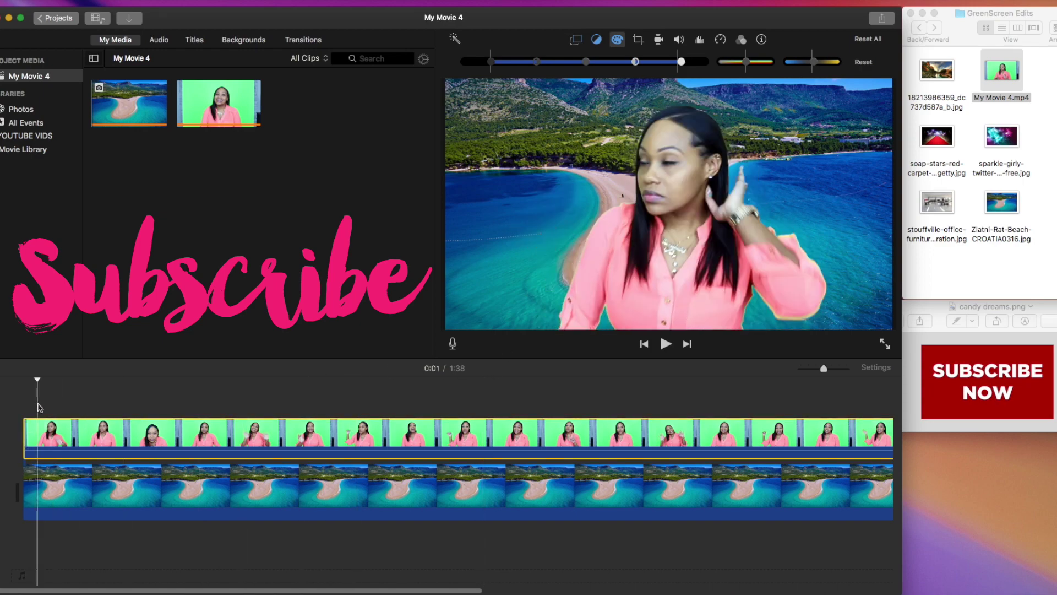
key("space")
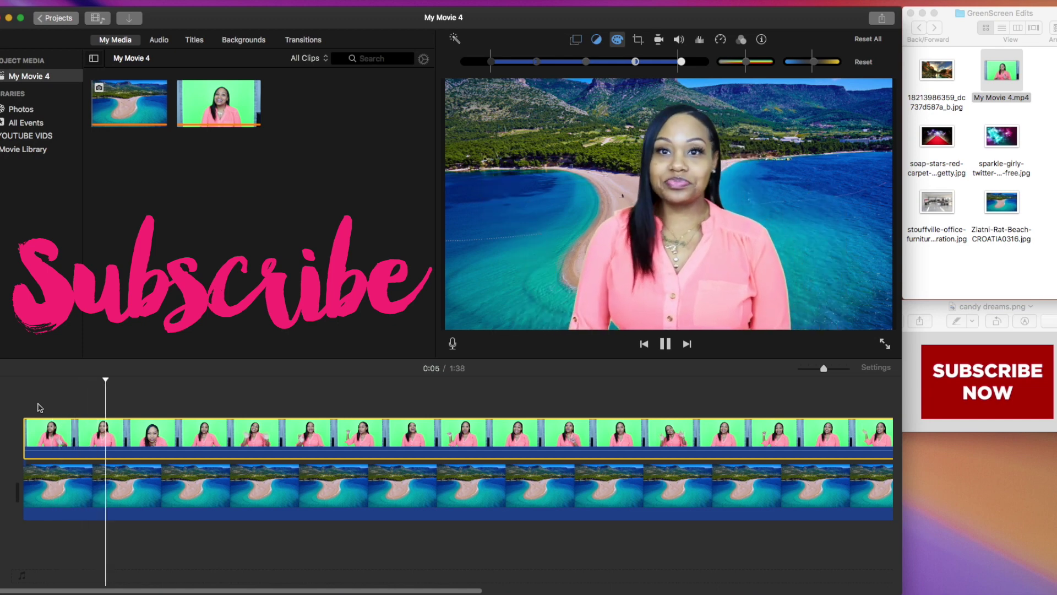
left_click(365, 406)
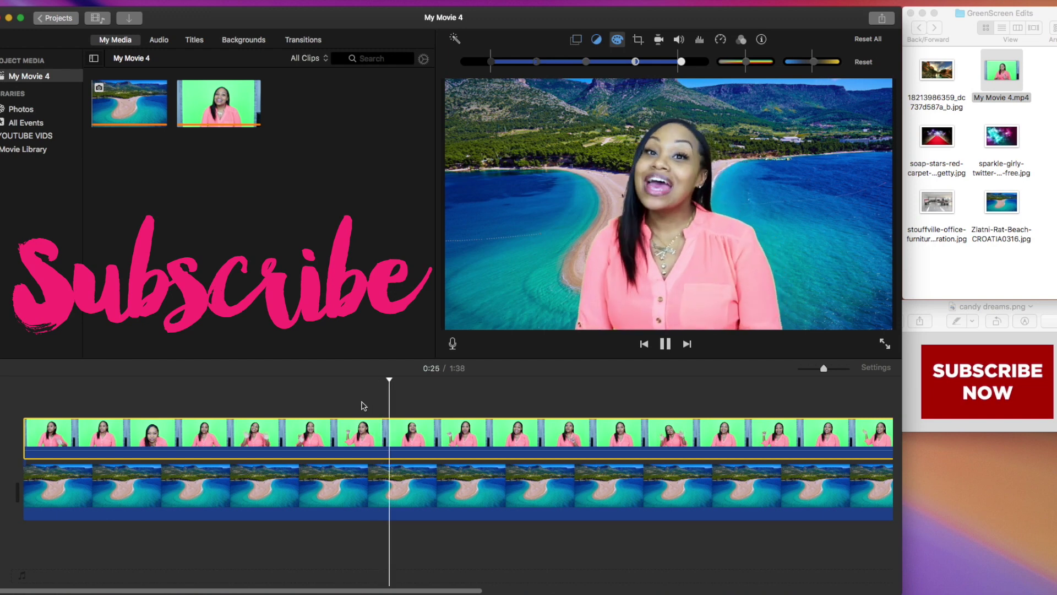
- Split the beach background clip at 0:28
left_click(421, 485)
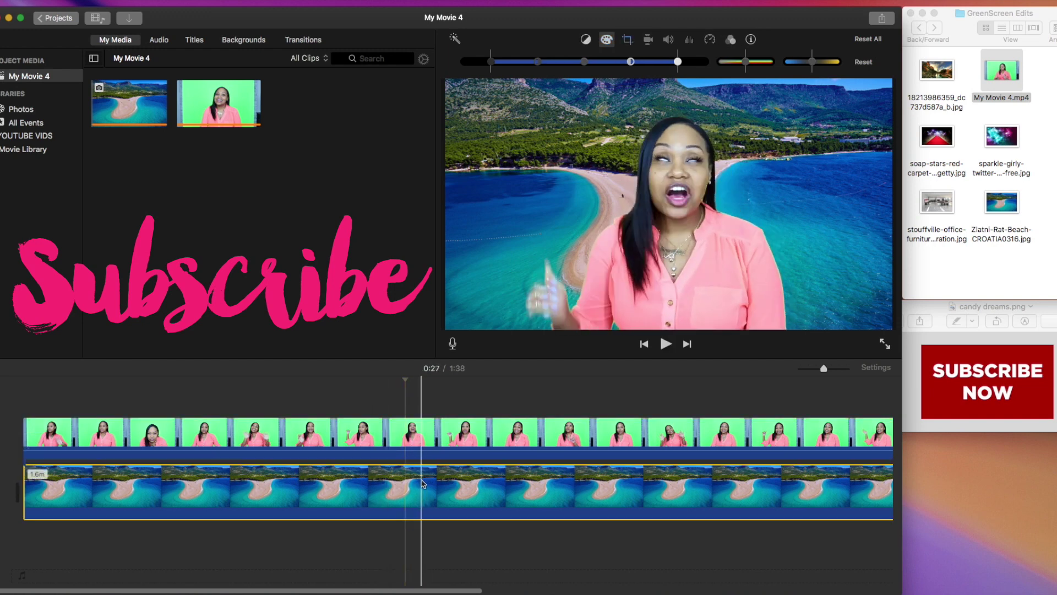
right_click(422, 485)
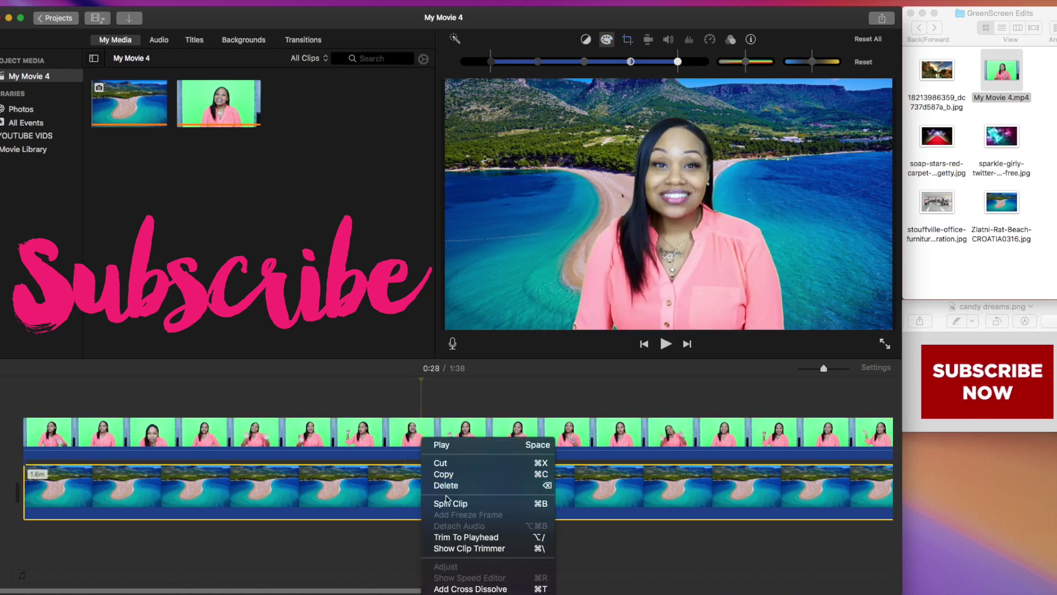
left_click(451, 504)
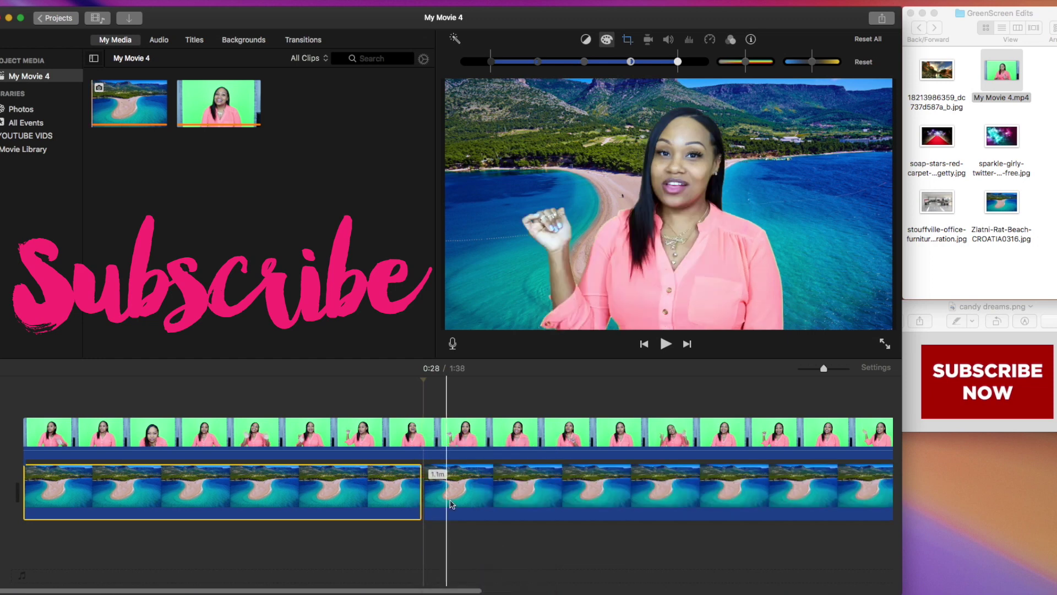
- Insert the office image into the background track after the first beach section and preview
left_click(477, 487)
left_click(610, 493)
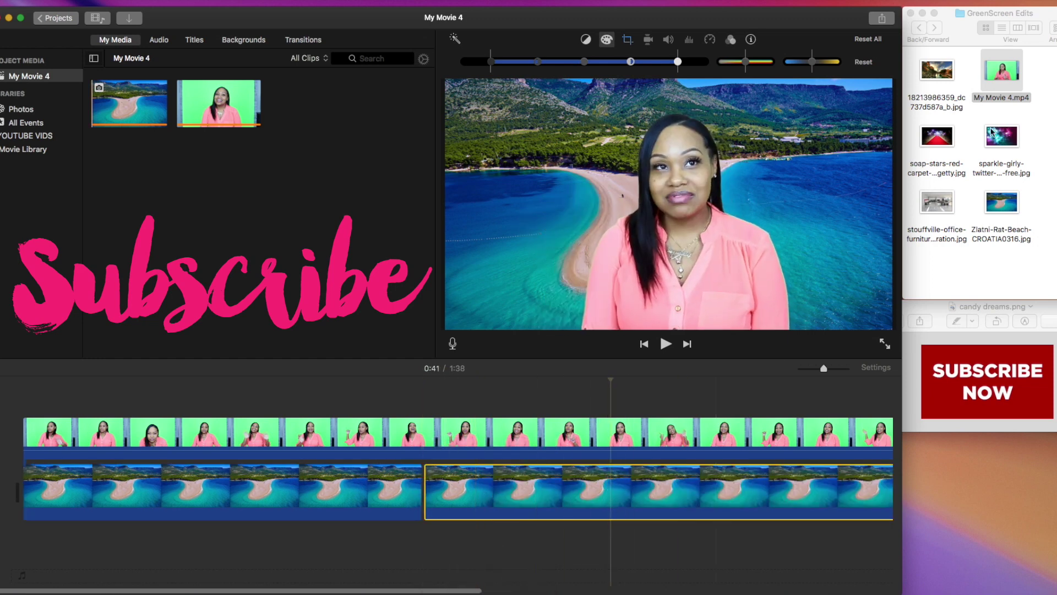
left_click_drag(936, 200, 777, 489)
key("space")
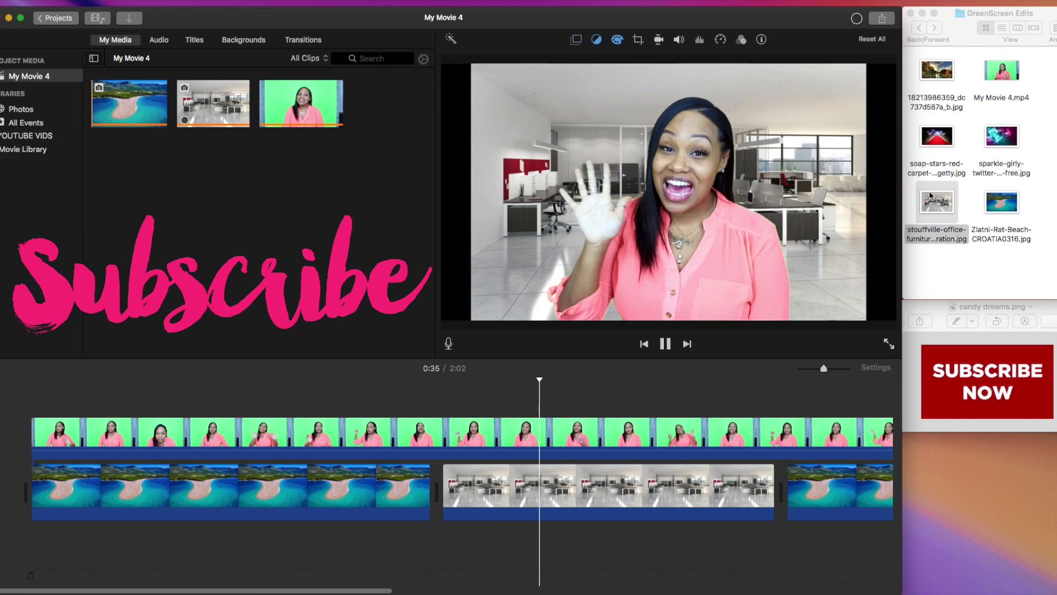
left_click_drag(936, 70, 599, 405)
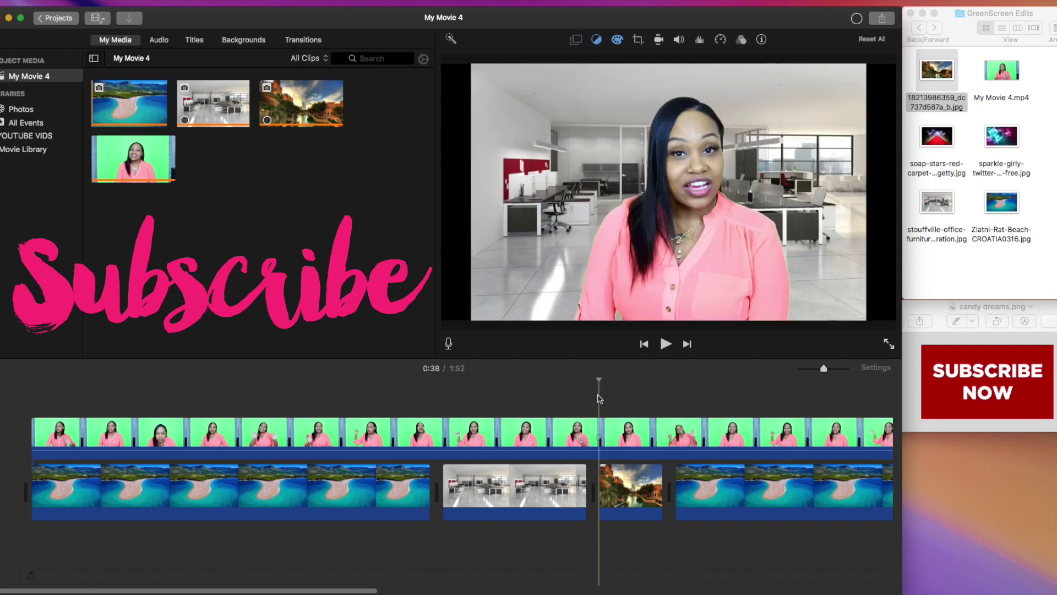
left_click(691, 438)
key("space")
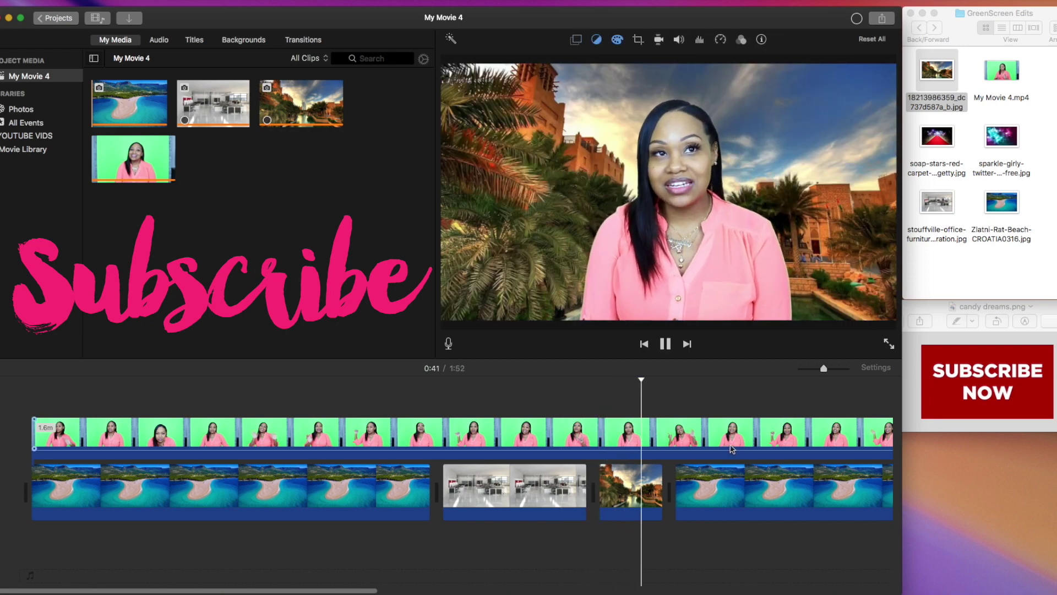
key("space")
key("space")
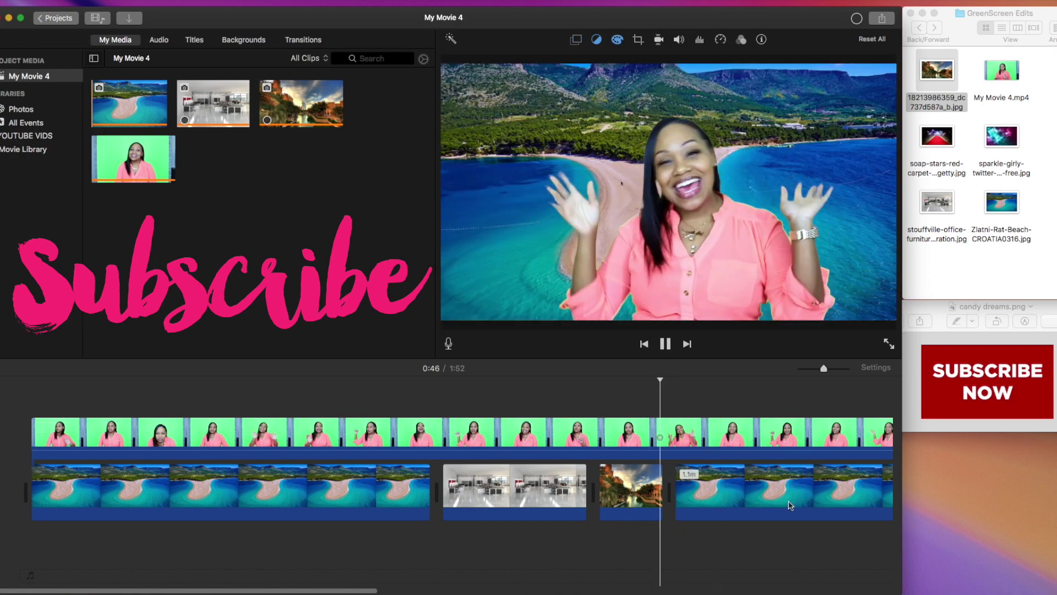
key("space")
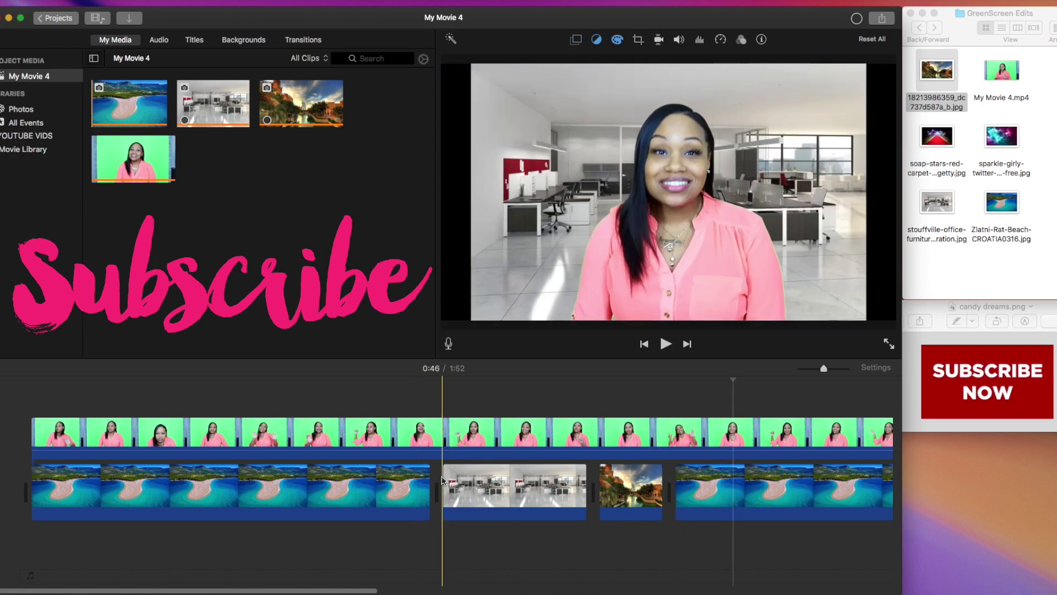